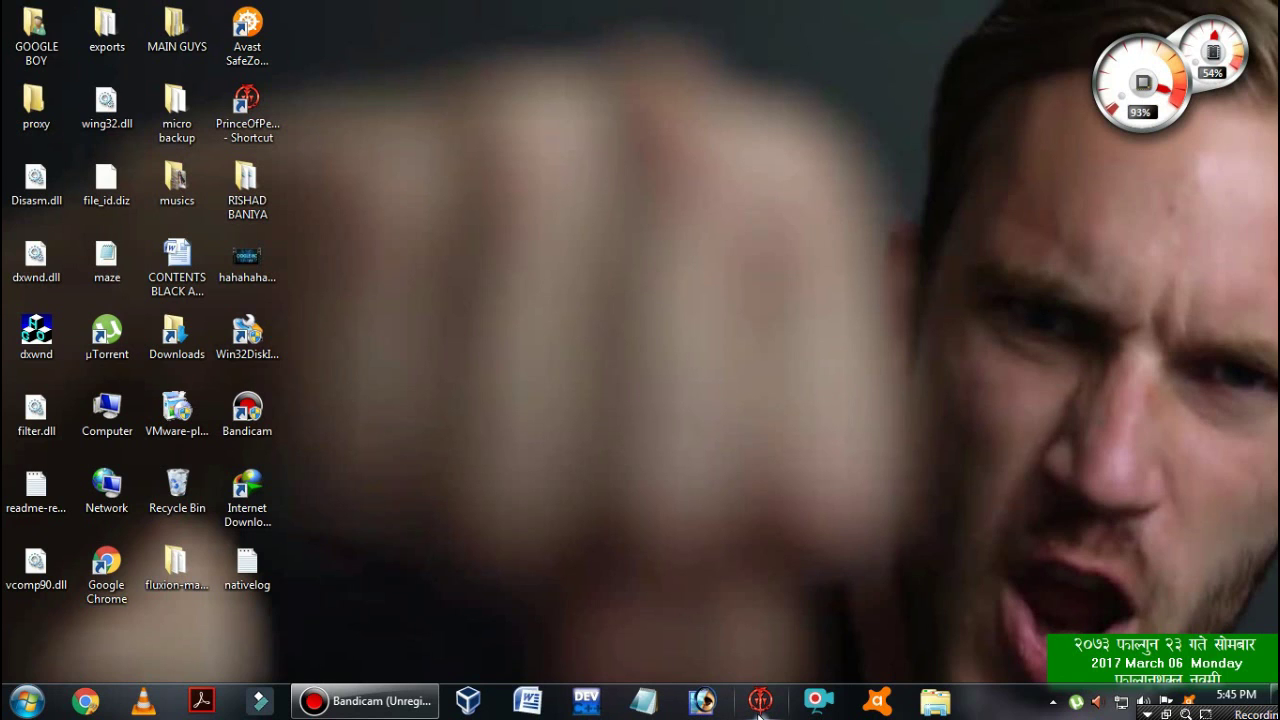
Bring the launched Prince of Persia: Warrior Within to the front from the taskbar
{"action": "left_click", "coordinate": [759, 702]}
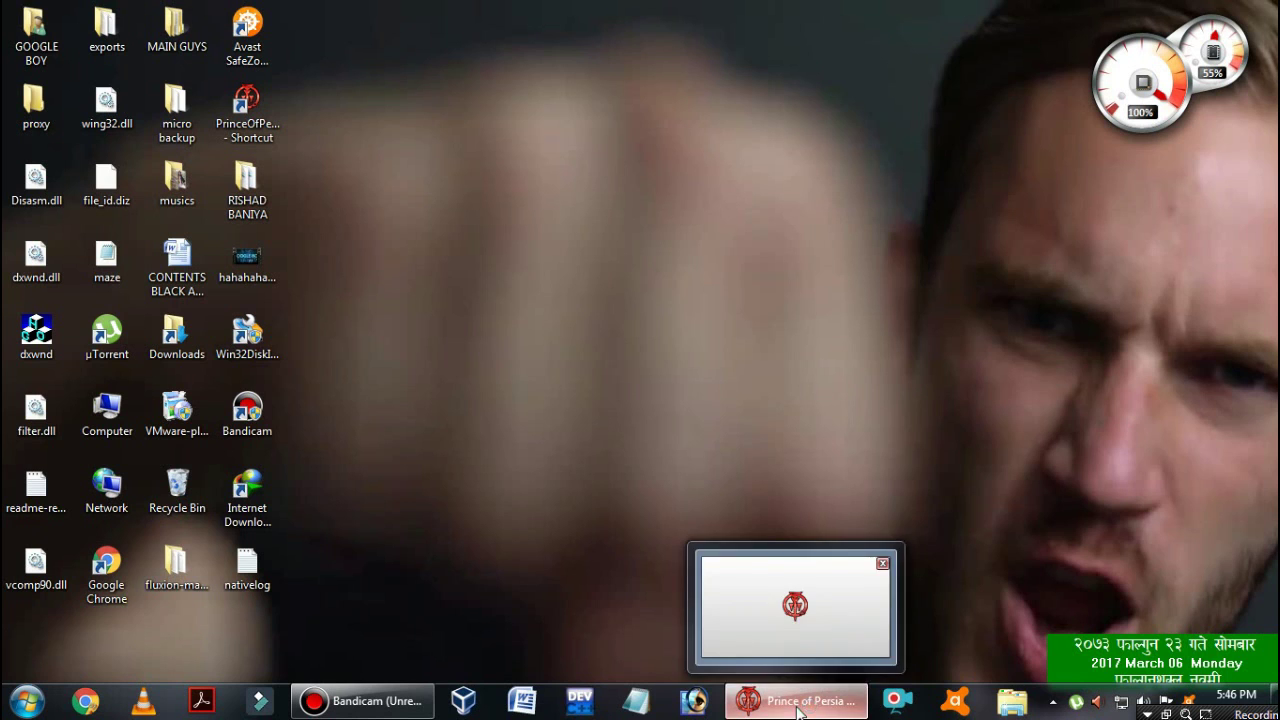
Answer the game's safe mode startup prompt so the game exits to the desktop
{"action": "left_click", "coordinate": [621, 423]}
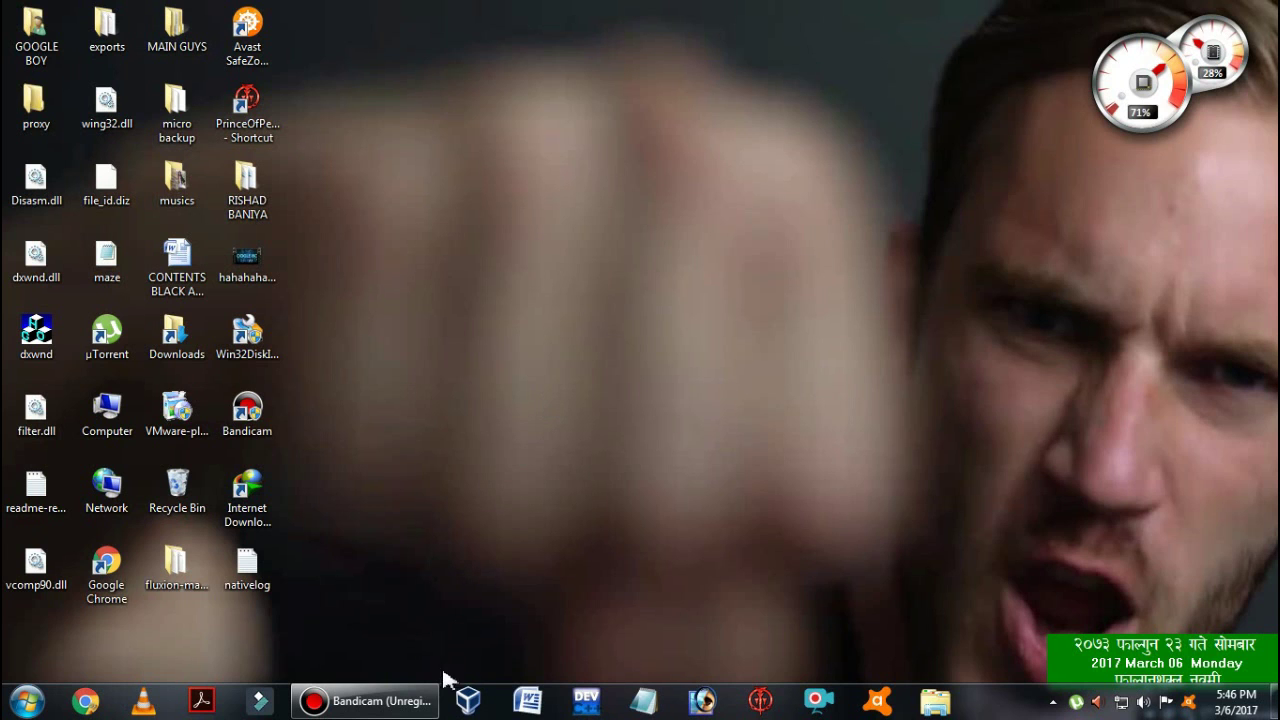
Refresh the Windows desktop from its context menu
{"action": "right_click", "coordinate": [739, 196]}
{"action": "left_click", "coordinate": [783, 252]}
{"action": "right_click", "coordinate": [779, 261]}
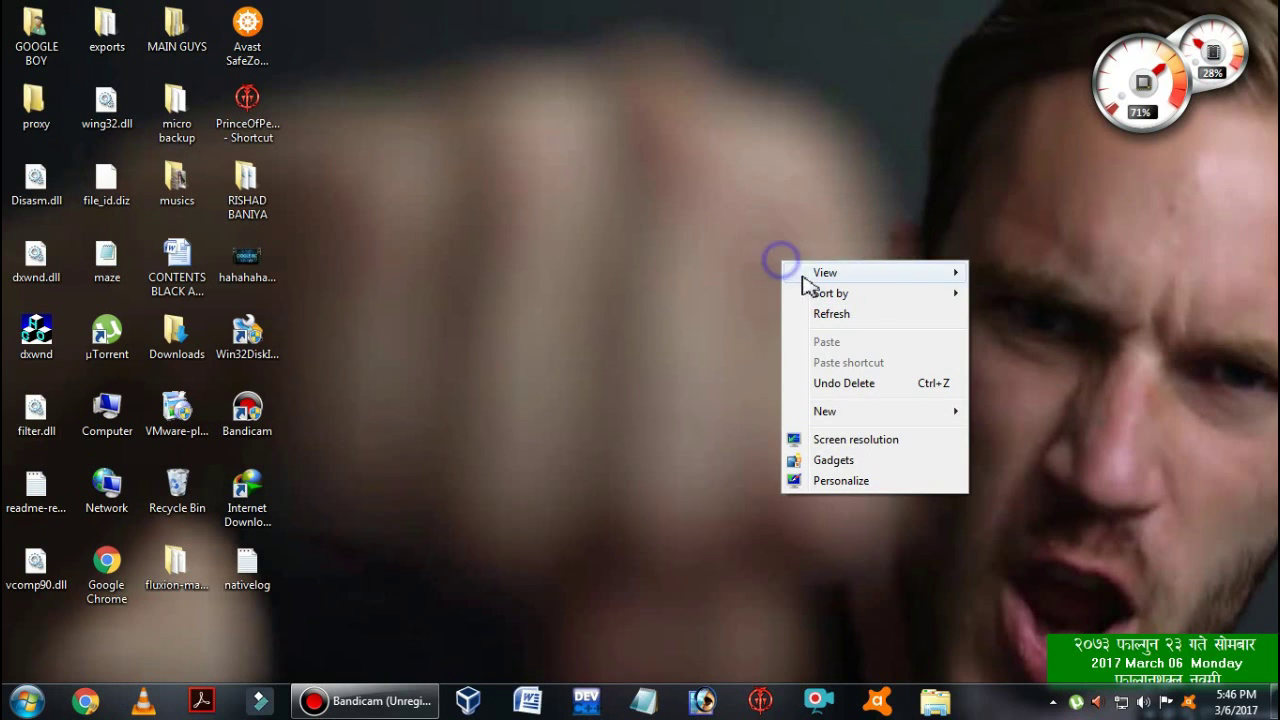
{"action": "left_click", "coordinate": [826, 314]}
{"action": "right_click", "coordinate": [886, 388]}
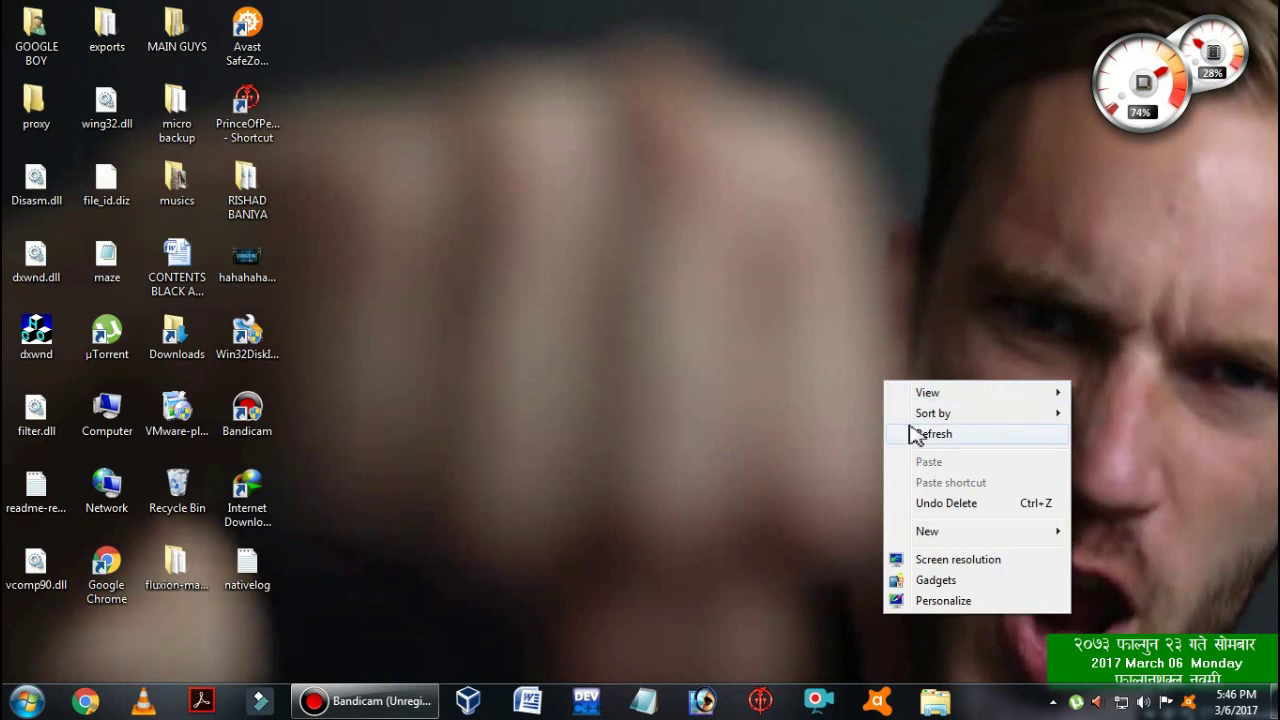
{"action": "left_click", "coordinate": [908, 431]}
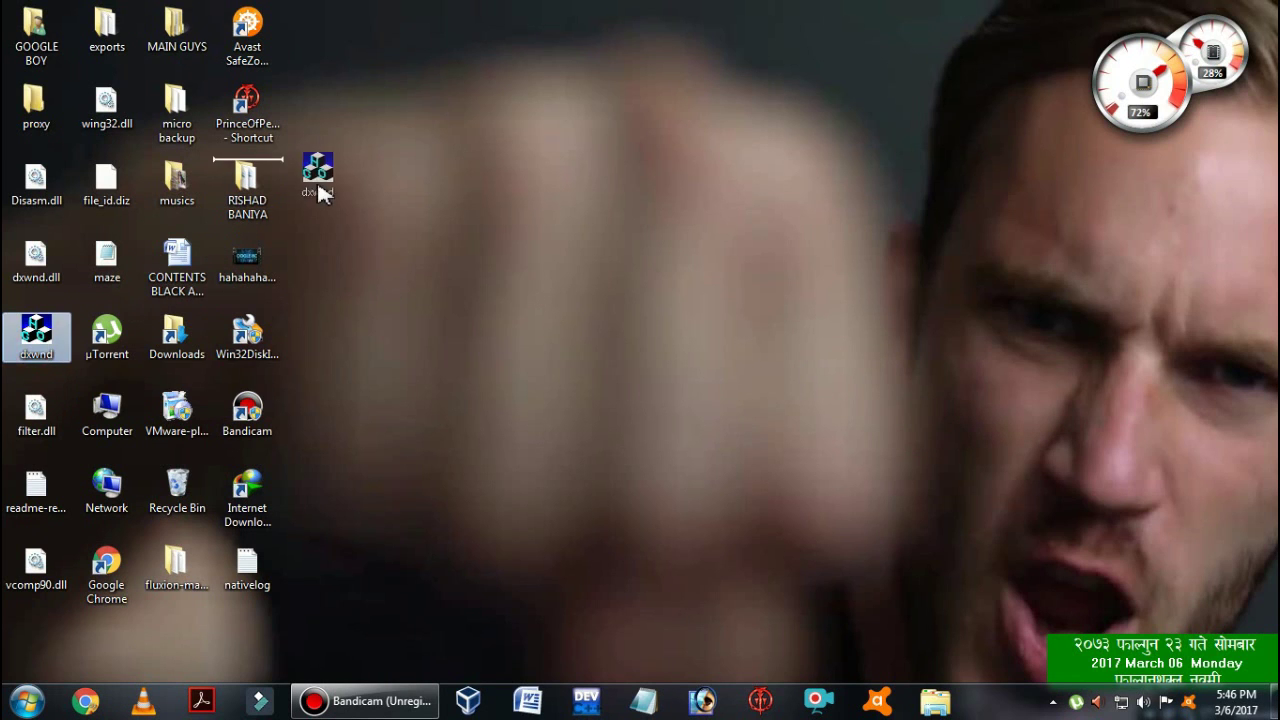
Move the dxwnd icon up, launch DXWnd, drag it right, and choose Edit > Add
{"action": "left_click_drag", "start_coordinate": [36, 352], "coordinate": [318, 190]}
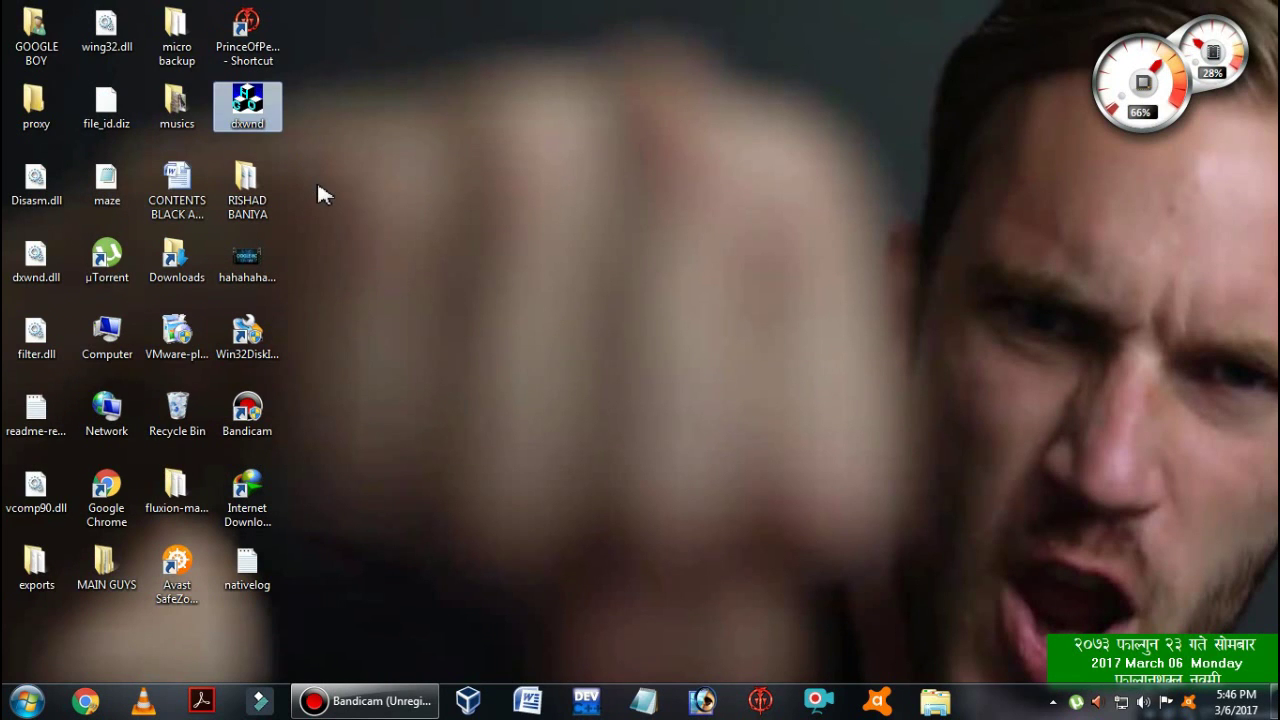
{"action": "double_click", "coordinate": [271, 108]}
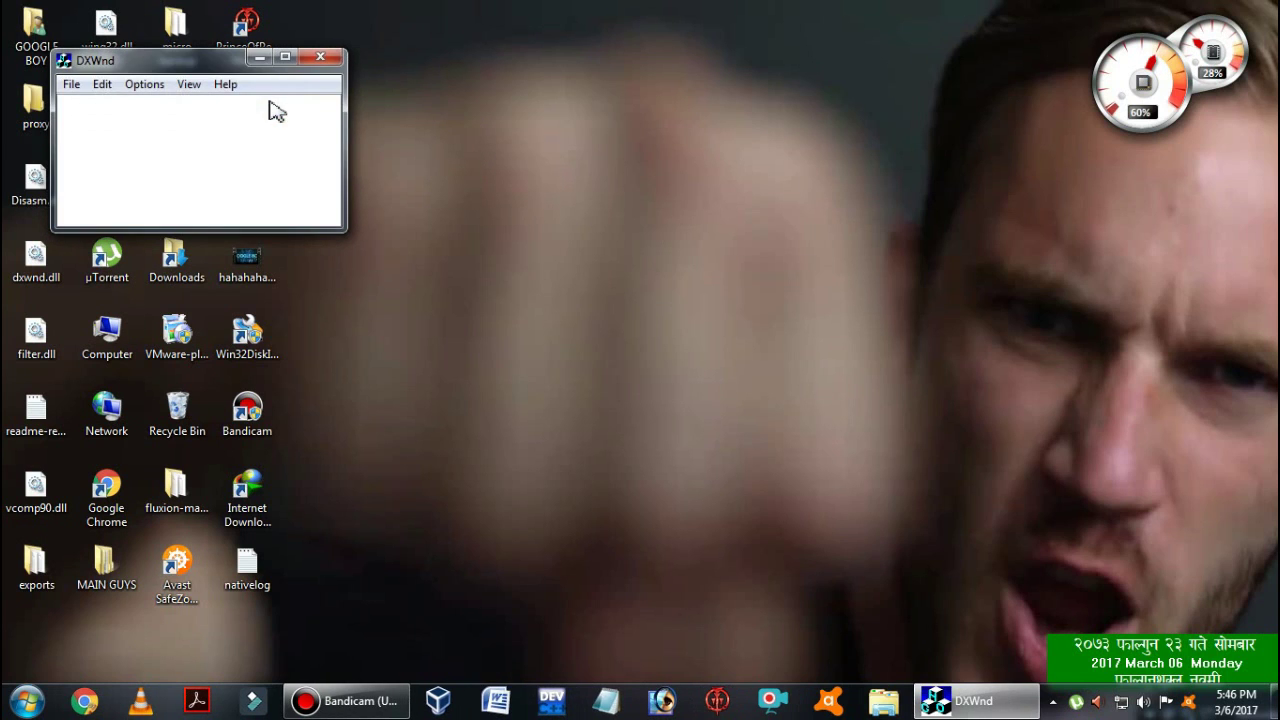
{"action": "left_click_drag", "start_coordinate": [195, 63], "coordinate": [1001, 80]}
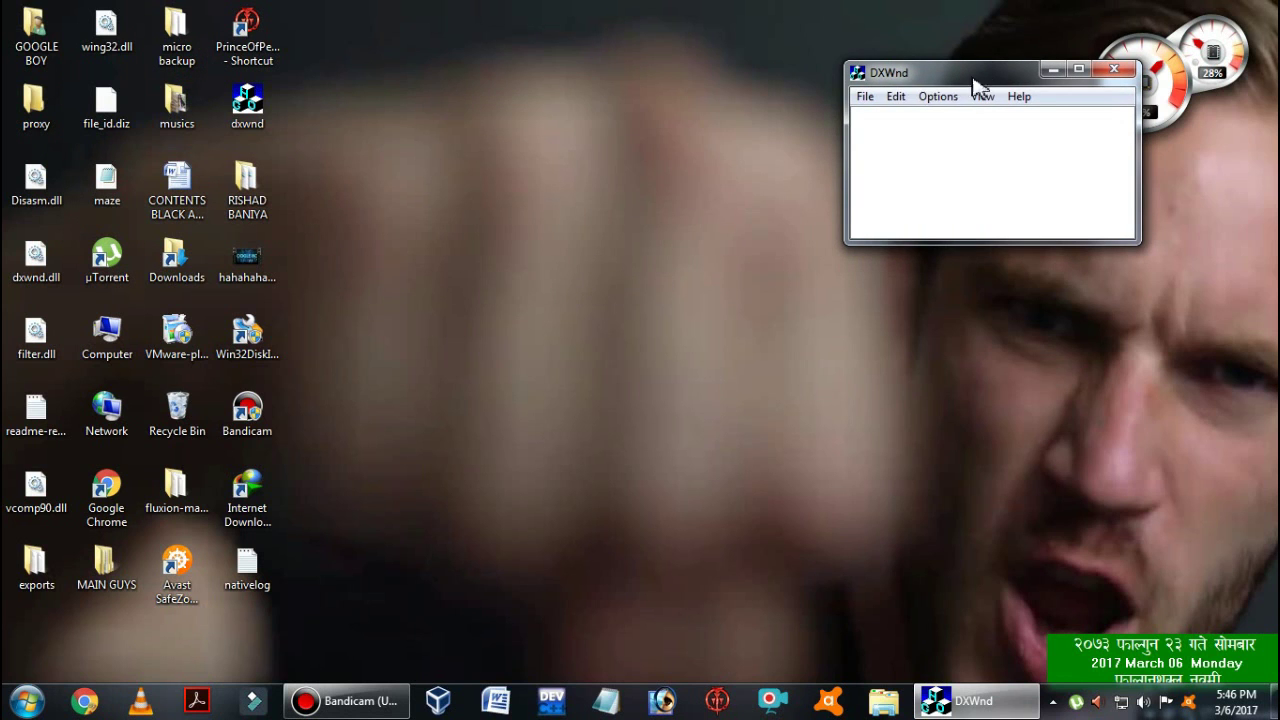
{"action": "left_click", "coordinate": [896, 96]}
{"action": "mouse_move", "coordinate": [896, 96]}
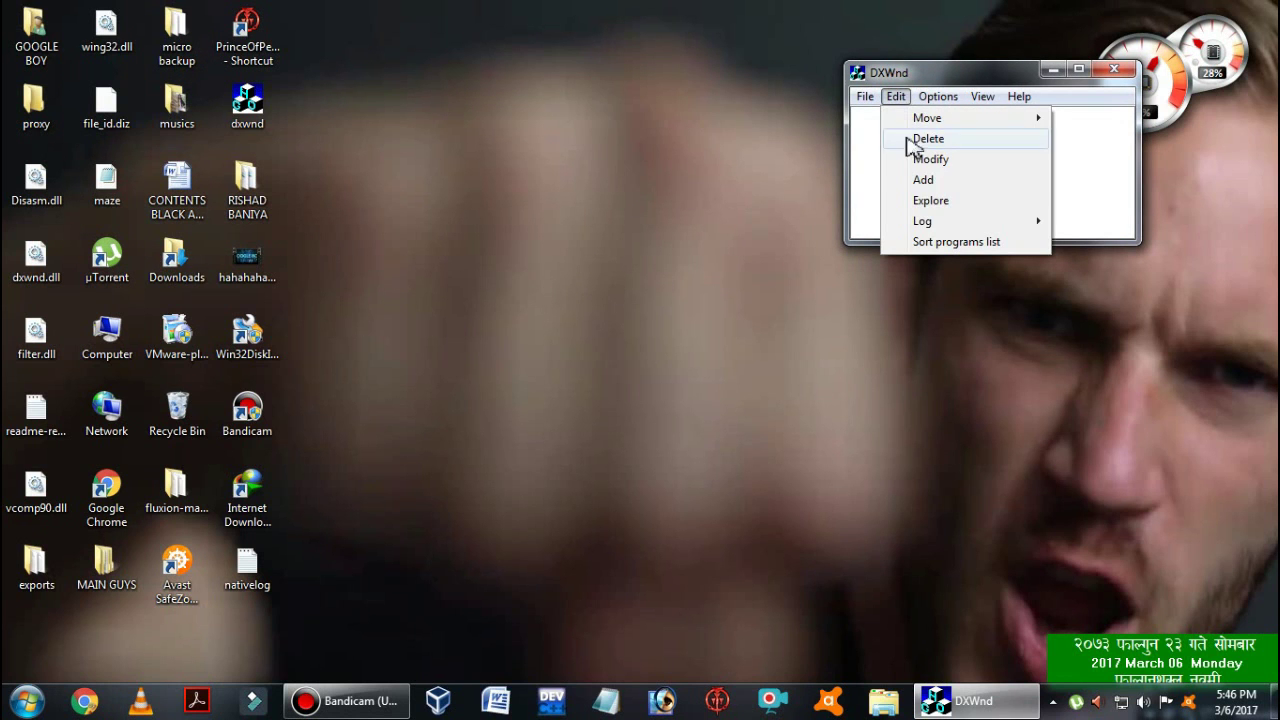
{"action": "left_click", "coordinate": [924, 180]}
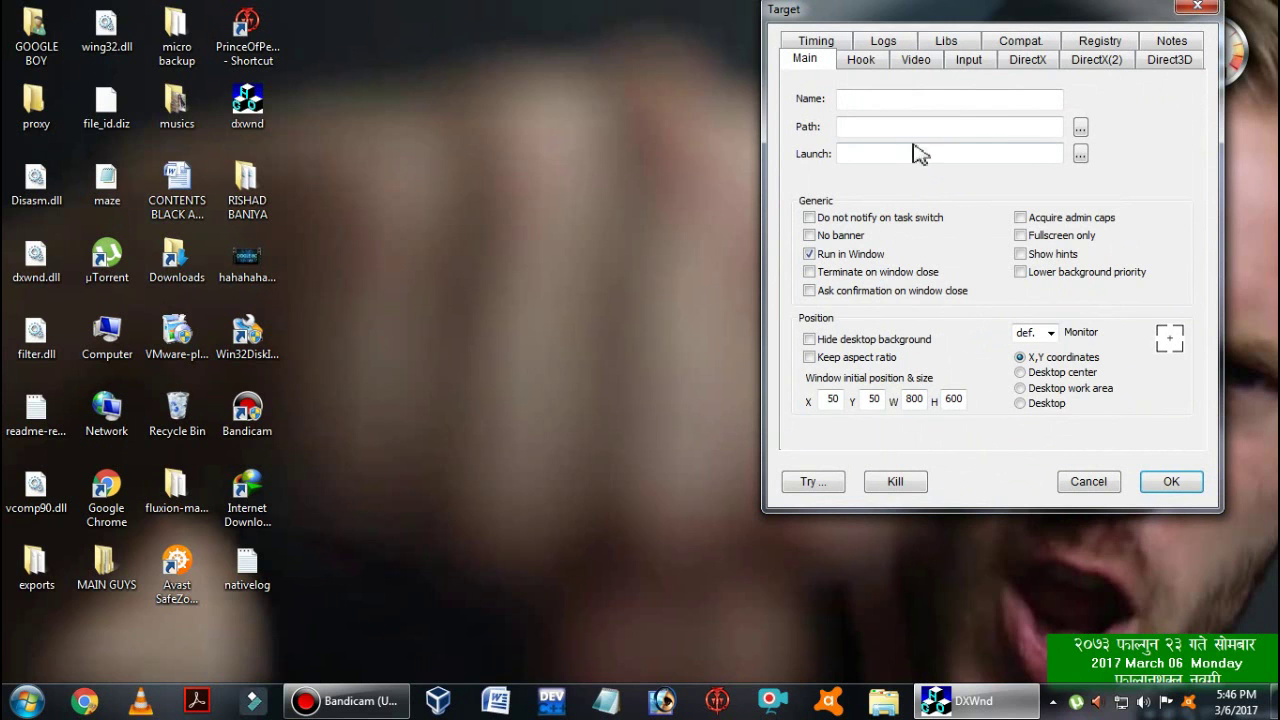
Browse to GOOGLE BOY (F:) and pick POP2 as the entry's executable
{"action": "left_click", "coordinate": [1080, 130]}
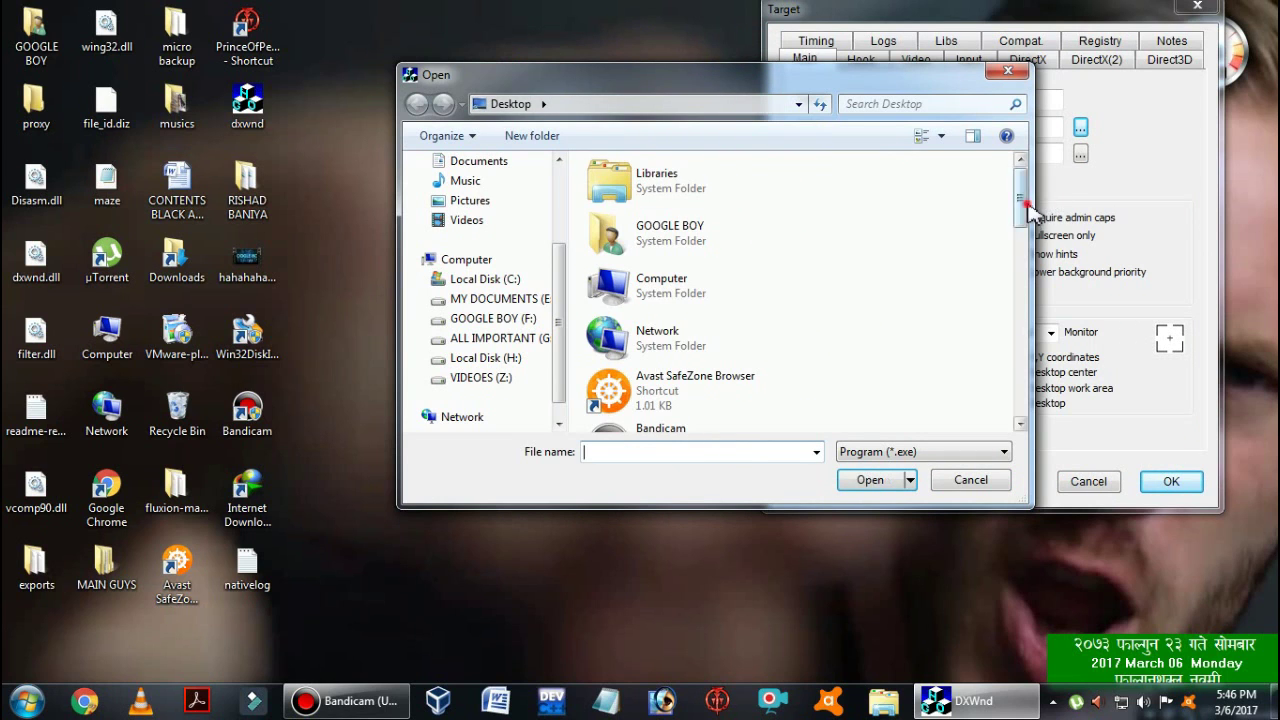
{"action": "scroll", "coordinate": [790, 230], "scroll_direction": "down", "scroll_amount": 2}
{"action": "scroll", "coordinate": [500, 370], "scroll_direction": "up", "scroll_amount": 3}
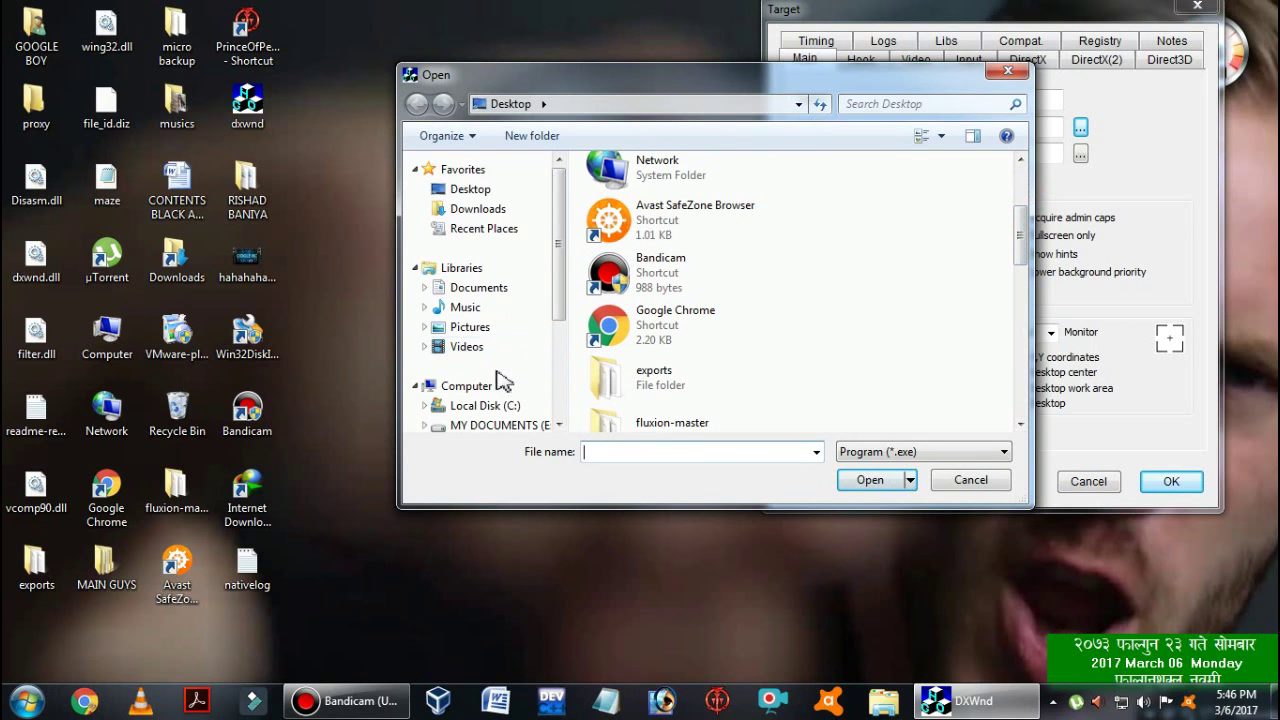
{"action": "left_click_drag", "start_coordinate": [554, 318], "coordinate": [561, 385]}
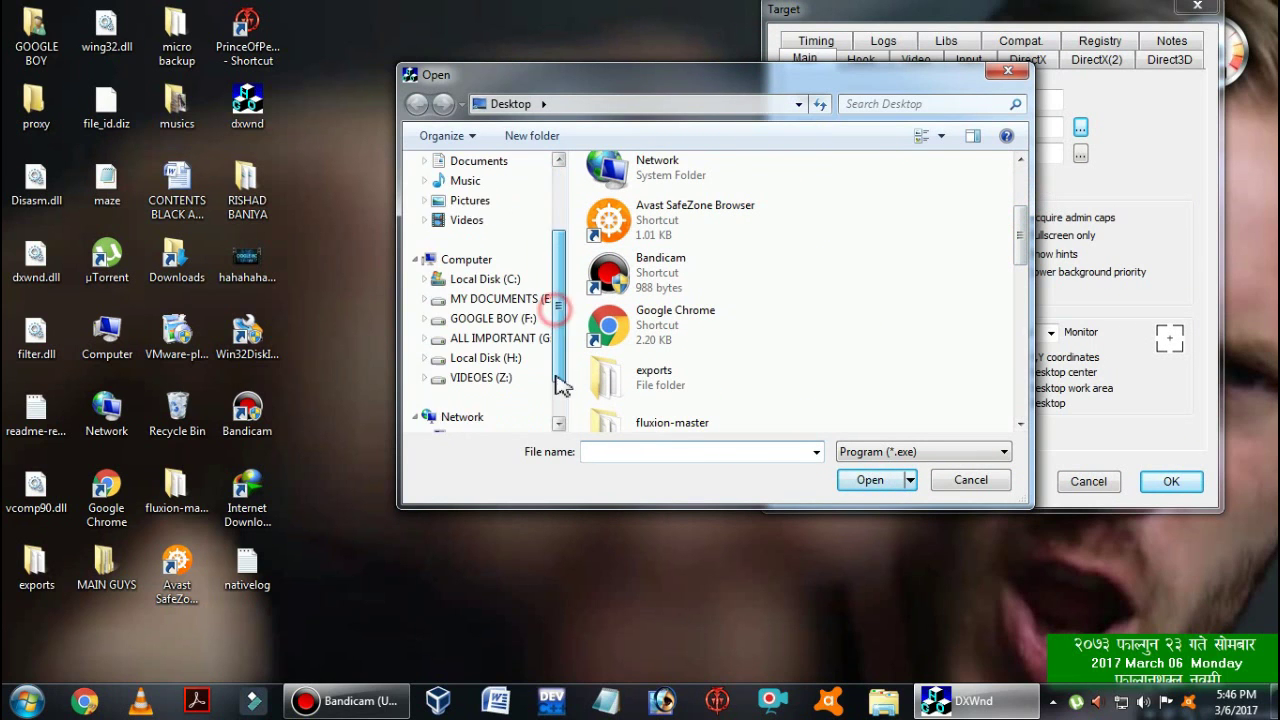
{"action": "left_click", "coordinate": [480, 318]}
{"action": "mouse_move", "coordinate": [706, 426]}
{"action": "left_mouse_down"}
{"action": "mouse_move", "coordinate": [870, 428]}
{"action": "mouse_move", "coordinate": [748, 426]}
{"action": "left_mouse_up"}
{"action": "scroll", "coordinate": [878, 400], "scroll_direction": "down", "scroll_amount": 2}
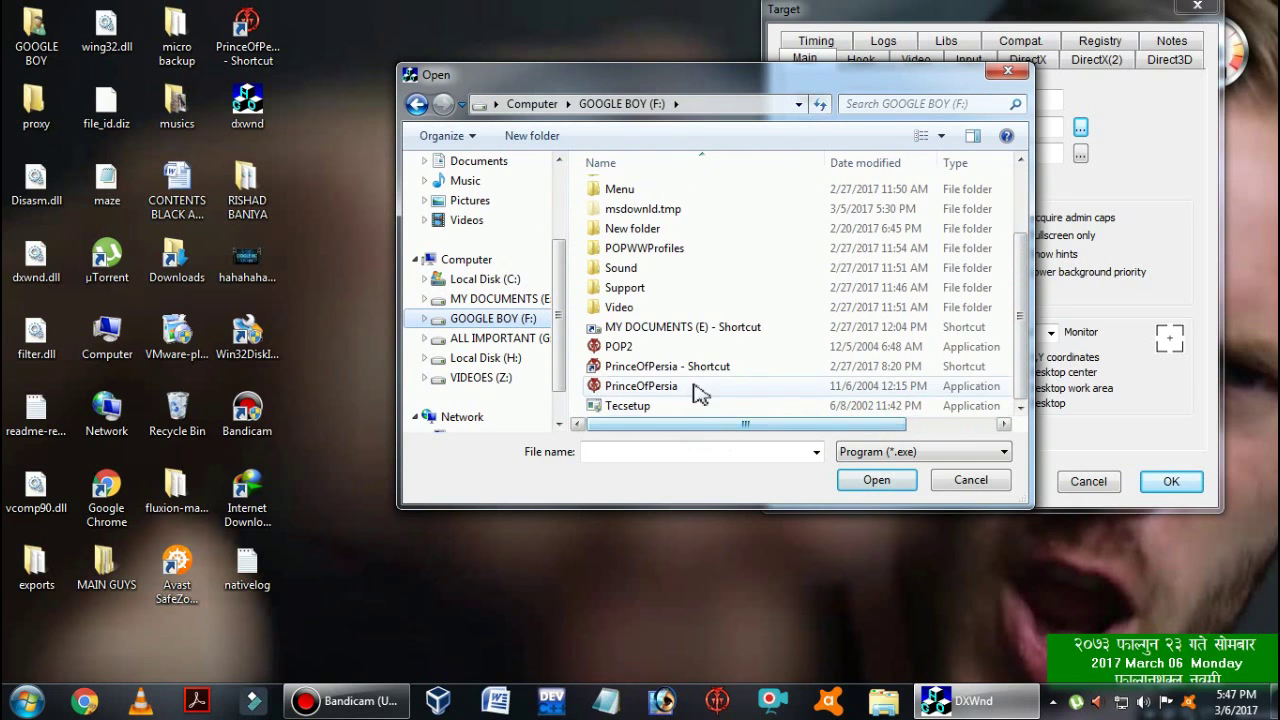
{"action": "left_click", "coordinate": [686, 367]}
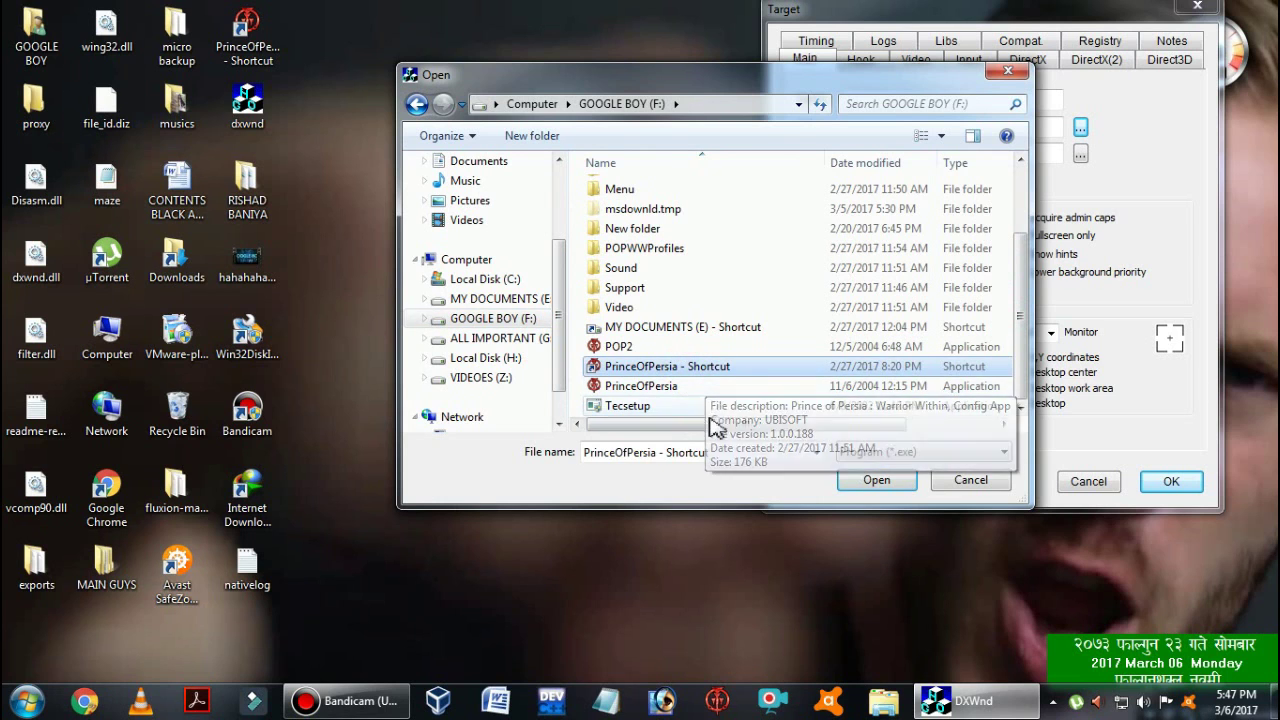
{"action": "mouse_move", "coordinate": [772, 426]}
{"action": "left_mouse_down"}
{"action": "mouse_move", "coordinate": [796, 434]}
{"action": "mouse_move", "coordinate": [686, 366]}
{"action": "left_mouse_up"}
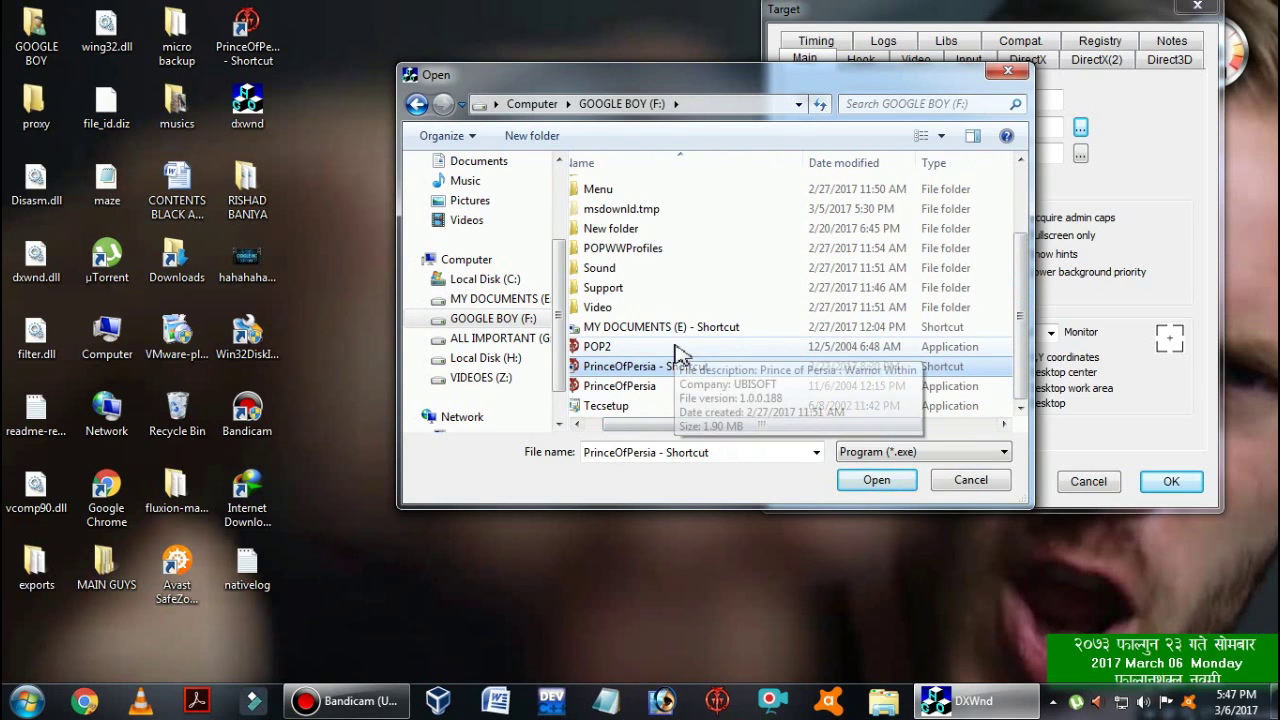
{"action": "left_click", "coordinate": [660, 347]}
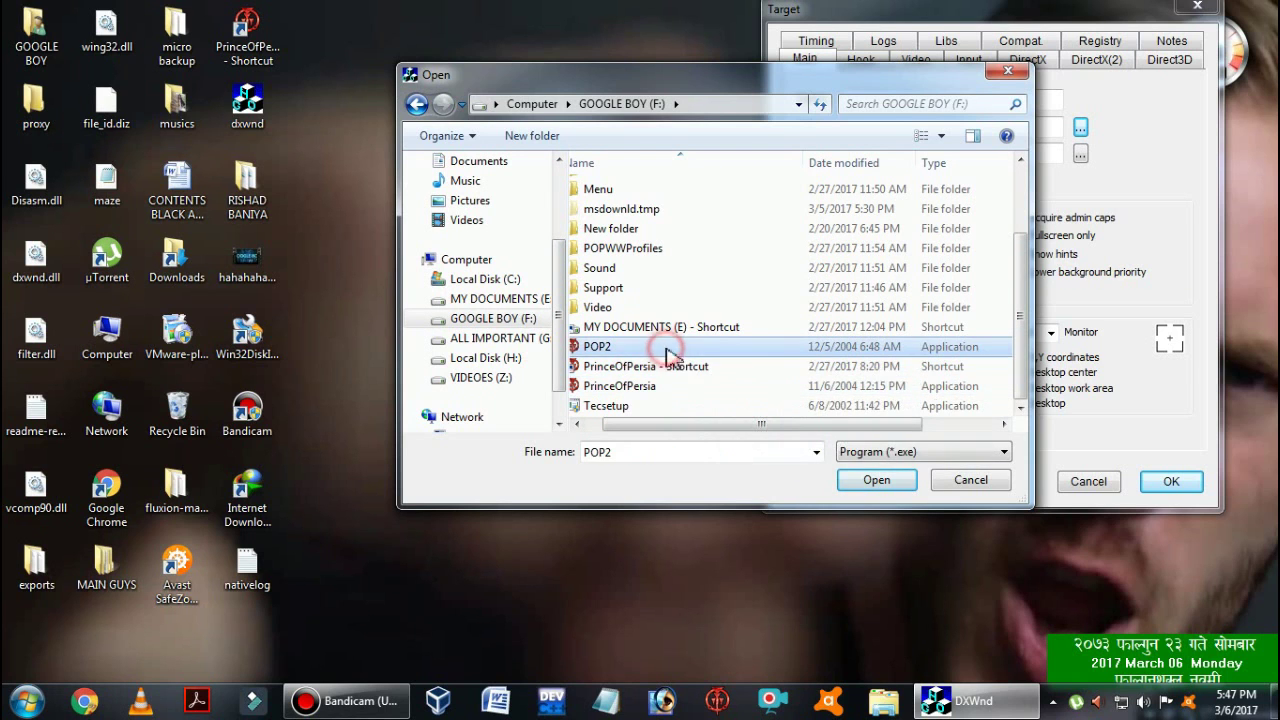
Confirm F:\POP2.EXE, move the Target dialog aside, and select DirectX9 under DirectX
{"action": "left_click", "coordinate": [858, 482]}
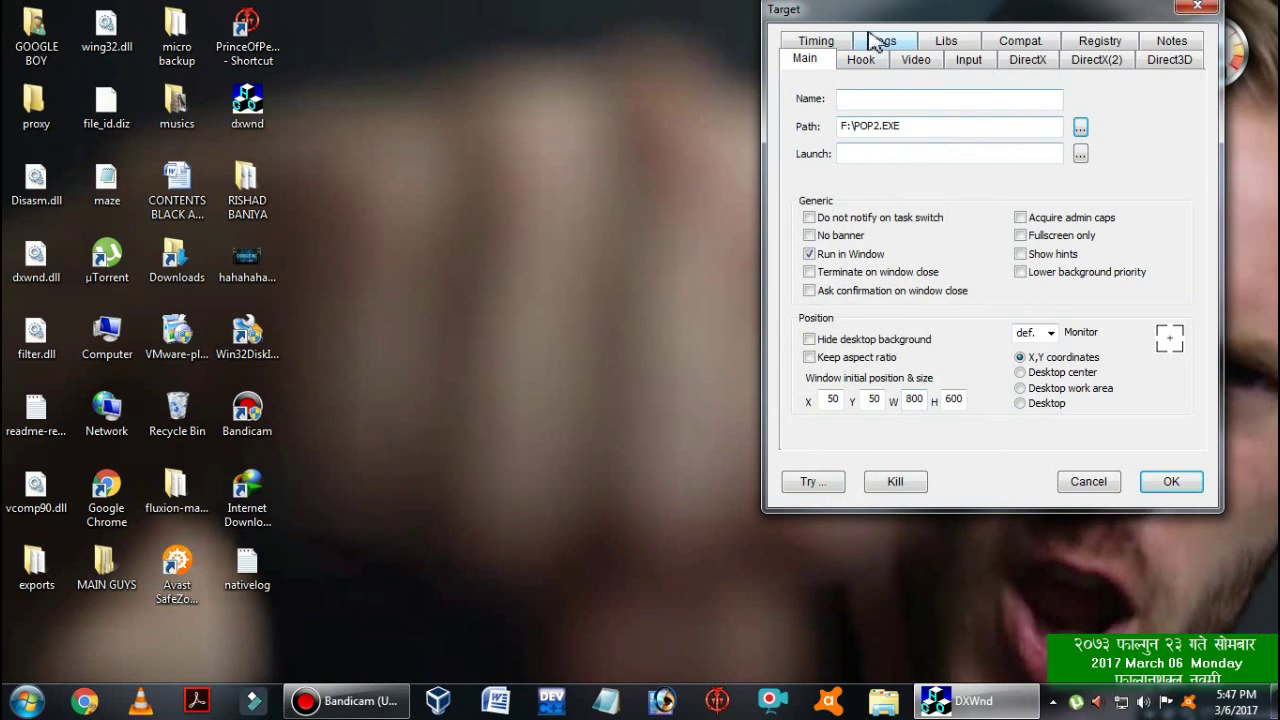
{"action": "left_click_drag", "start_coordinate": [863, 16], "coordinate": [497, 112]}
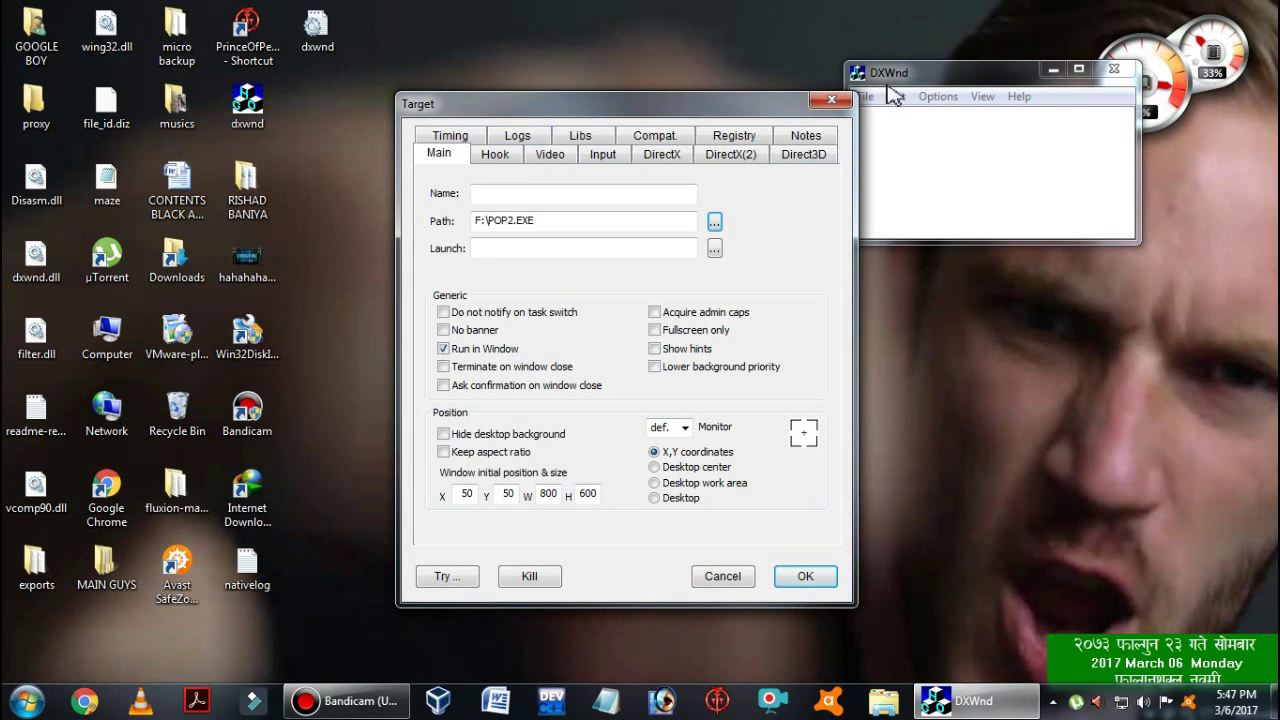
{"action": "left_click_drag", "start_coordinate": [713, 111], "coordinate": [688, 88]}
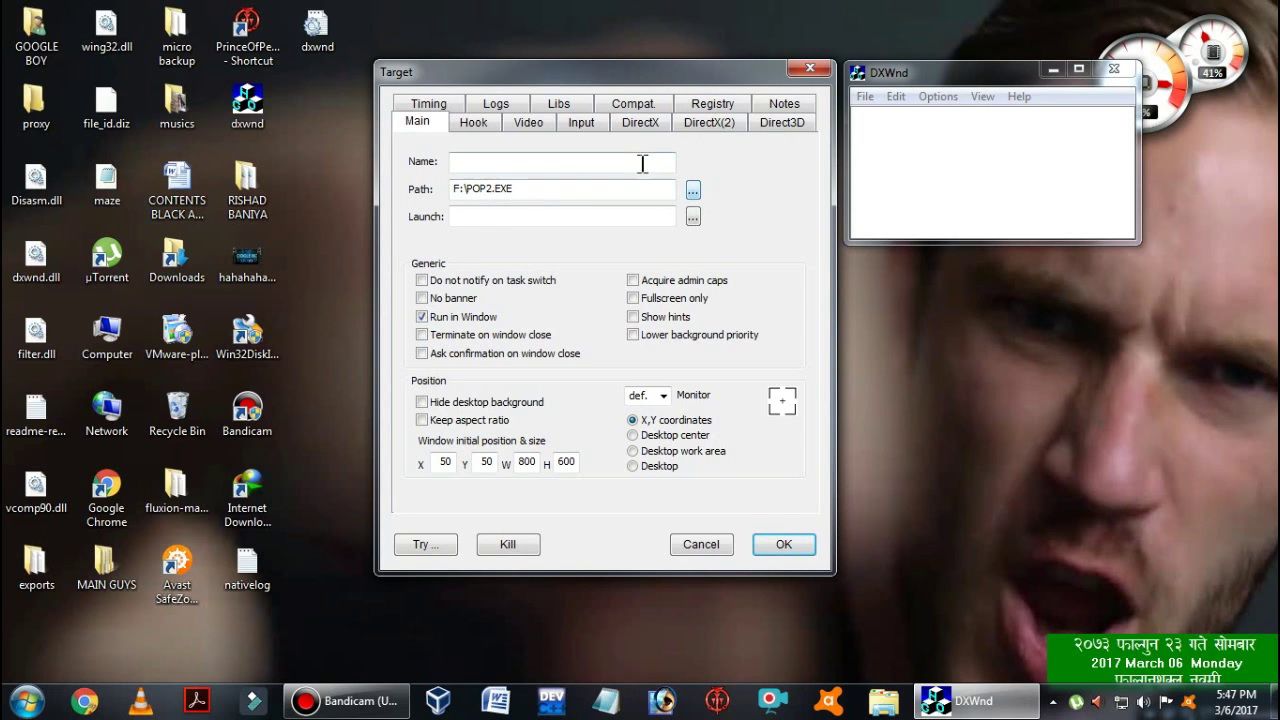
{"action": "left_click", "coordinate": [642, 123]}
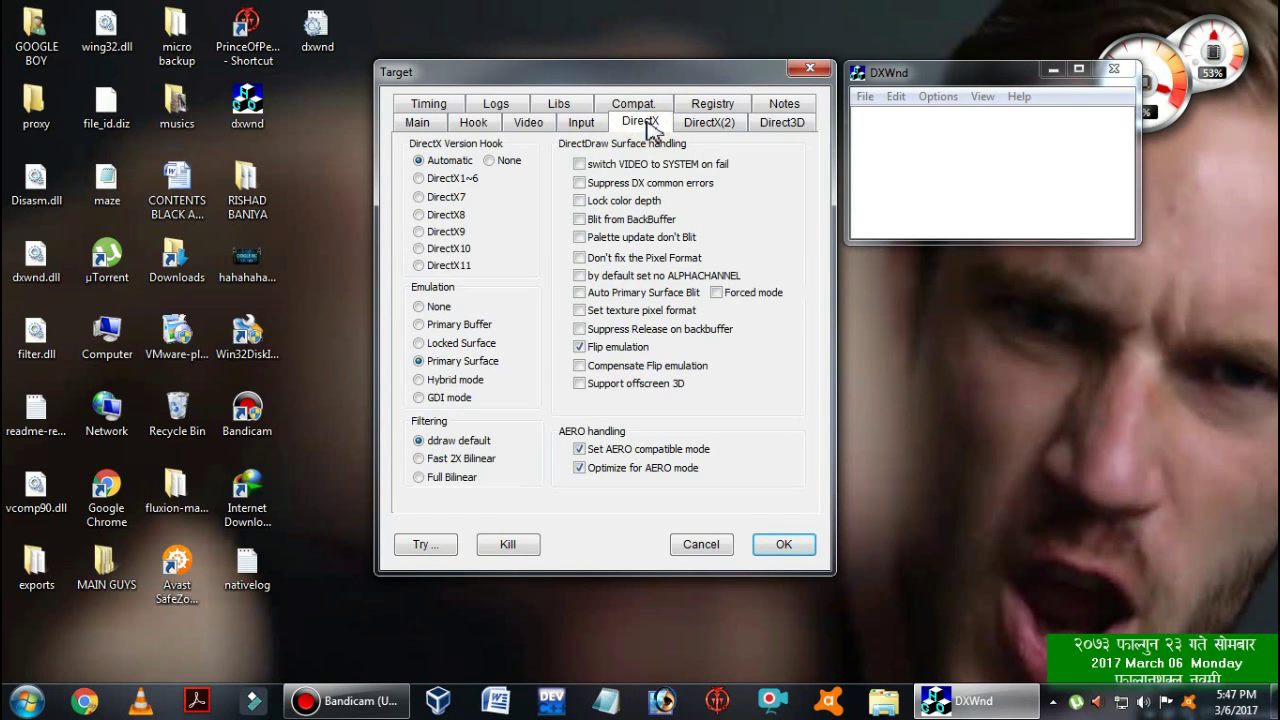
{"action": "left_click", "coordinate": [419, 233]}
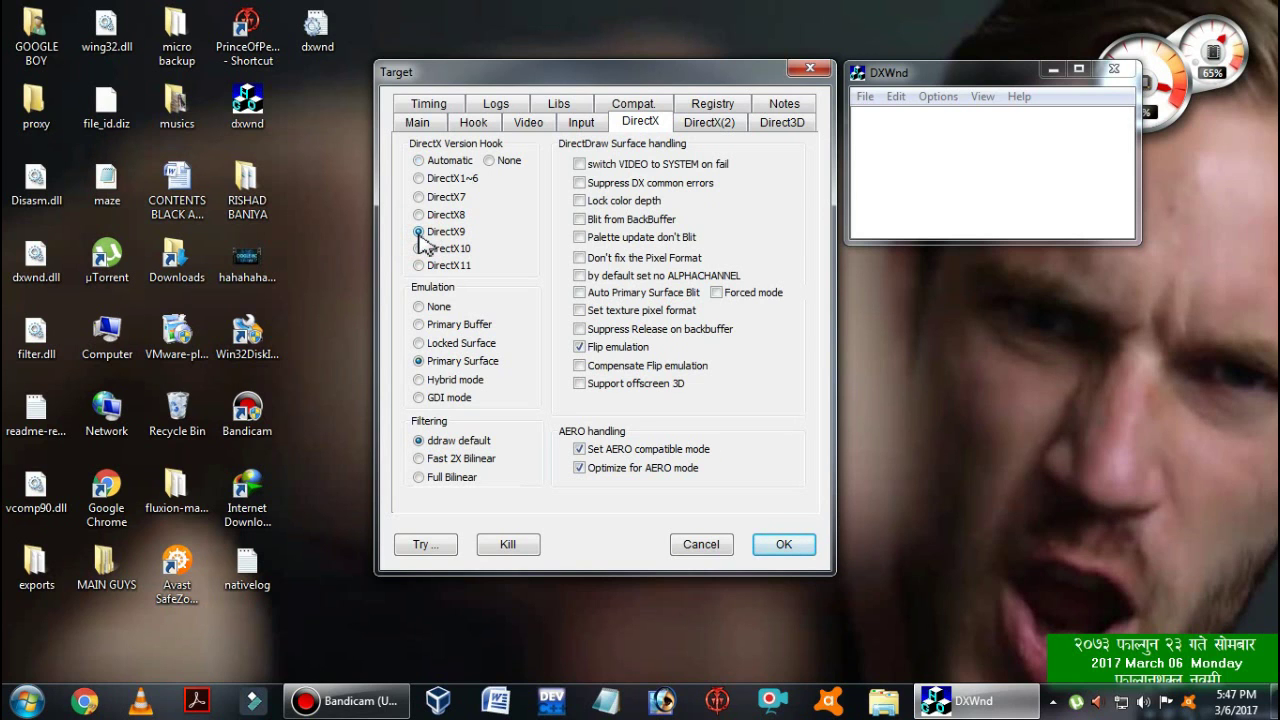
Save the POP2.EXE entry with OK and run it from the DXWnd list
{"action": "left_click", "coordinate": [772, 550]}
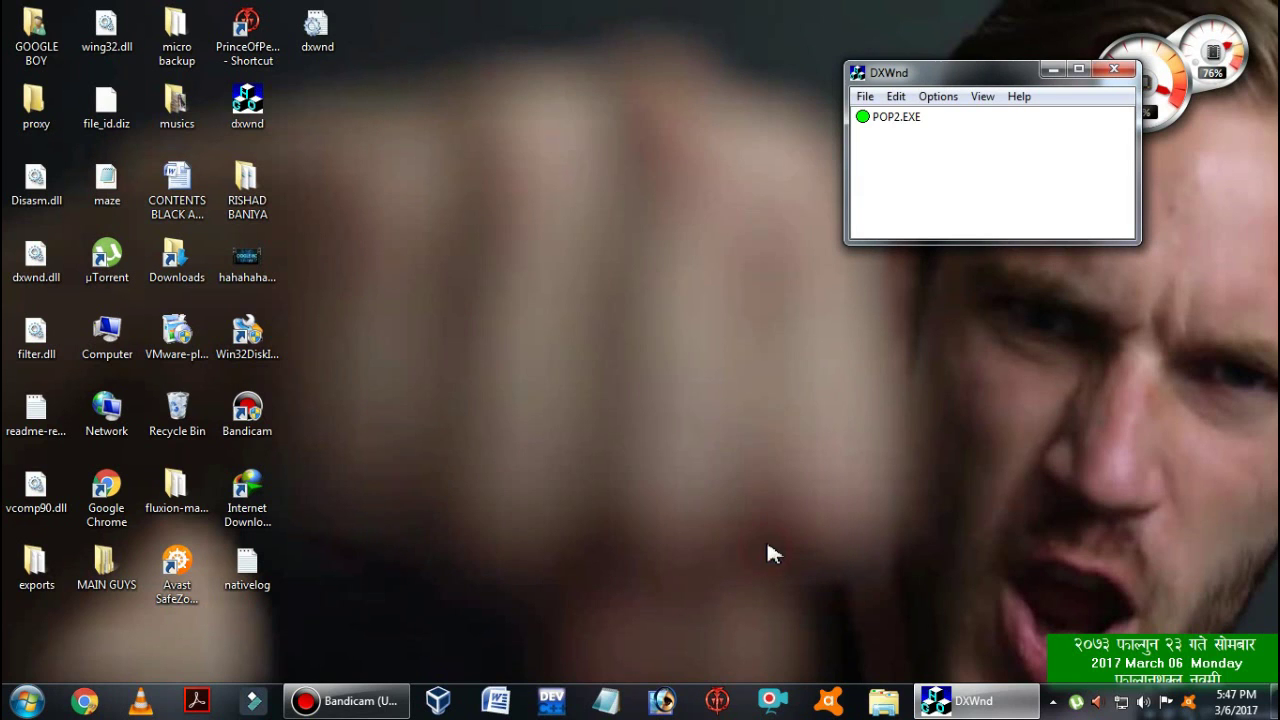
{"action": "double_click", "coordinate": [895, 118]}
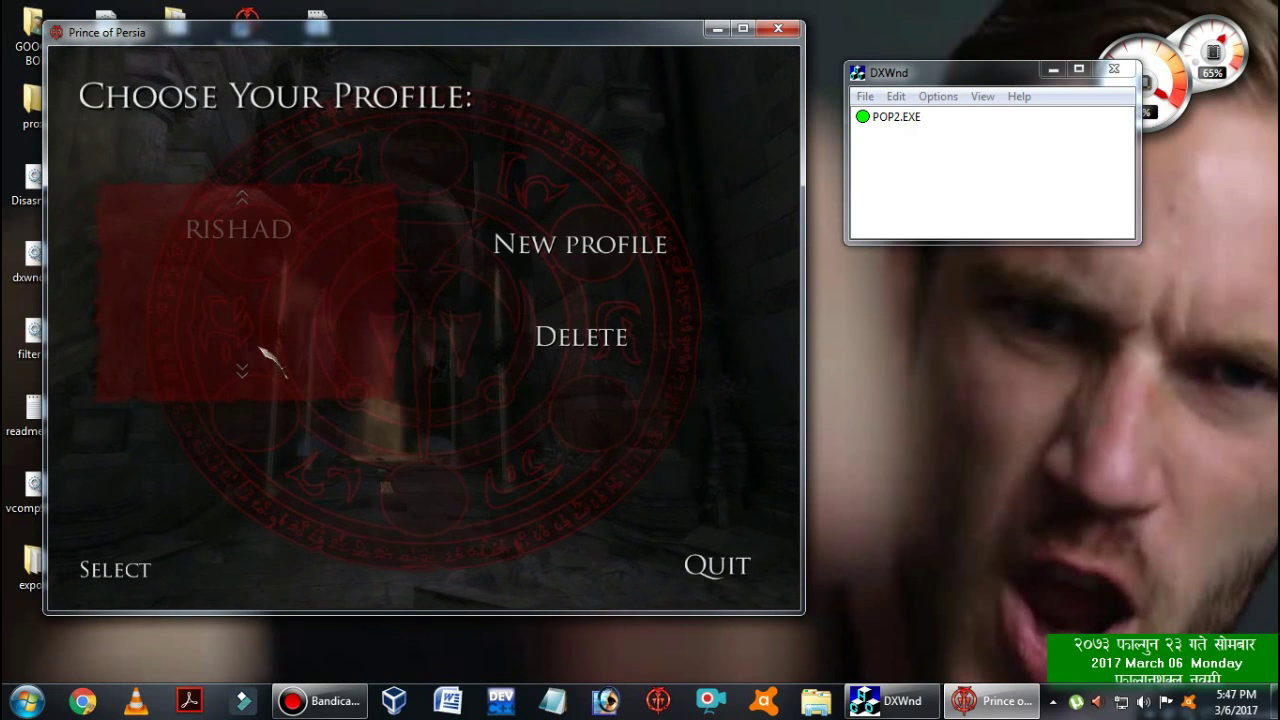
Select the profile, view Load Saved Game, go Back, and confirm Quit
{"action": "left_click", "coordinate": [112, 568]}
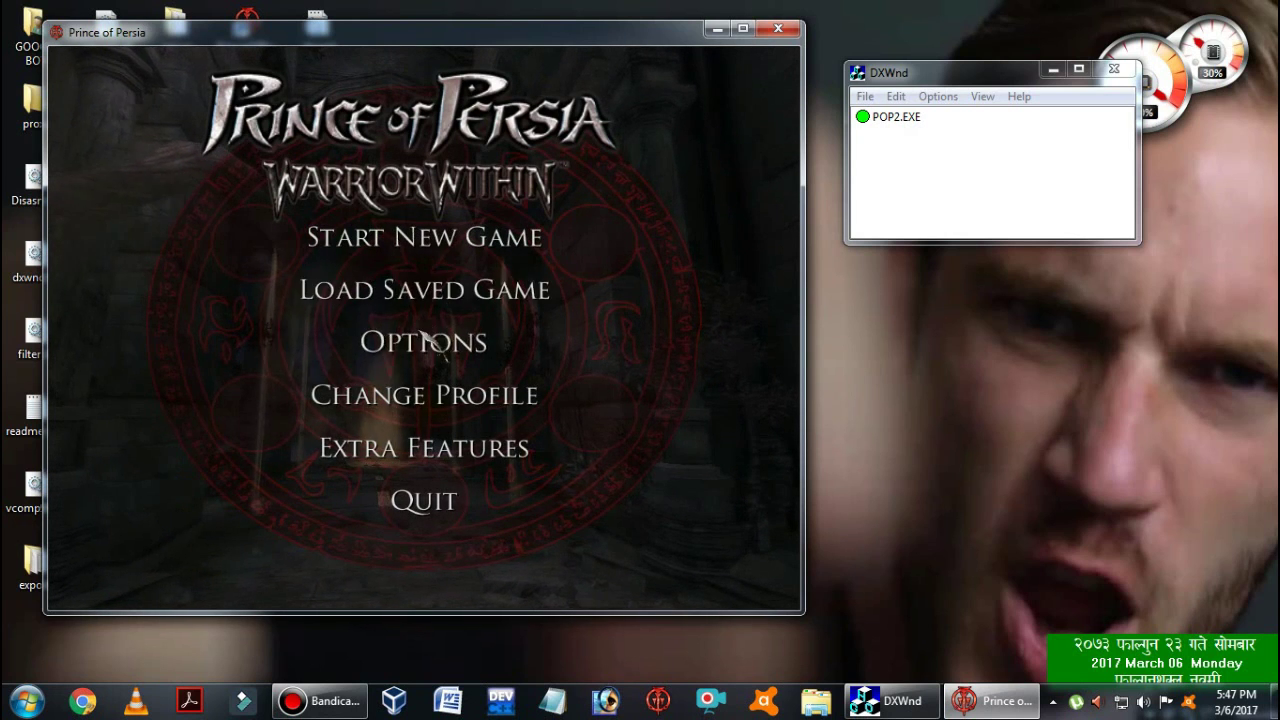
{"action": "left_click", "coordinate": [418, 304]}
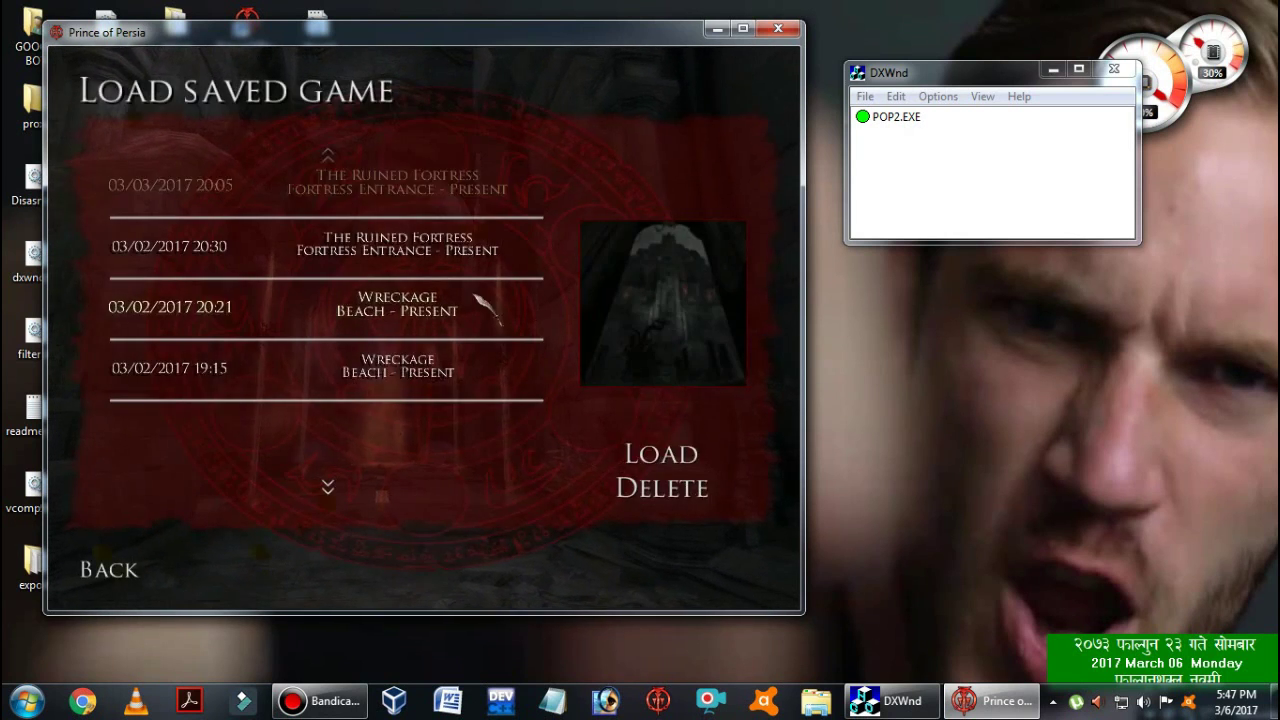
{"action": "left_click", "coordinate": [91, 595]}
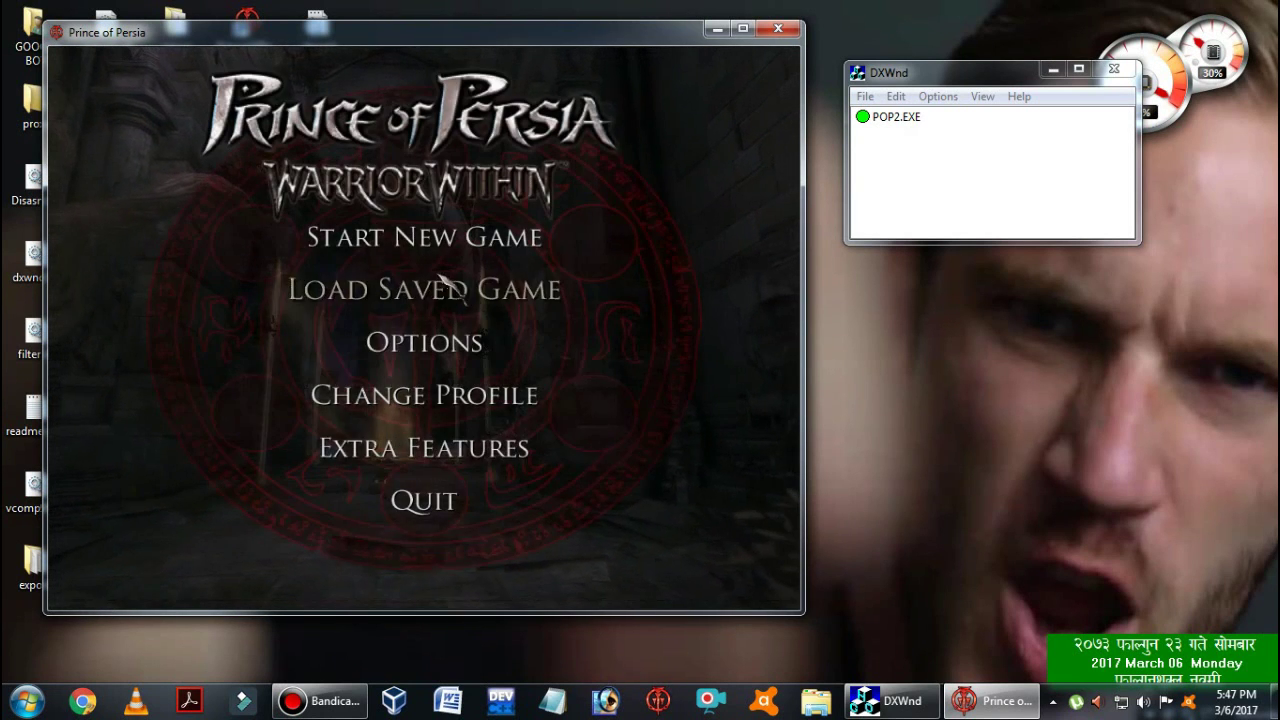
{"action": "left_click", "coordinate": [430, 500]}
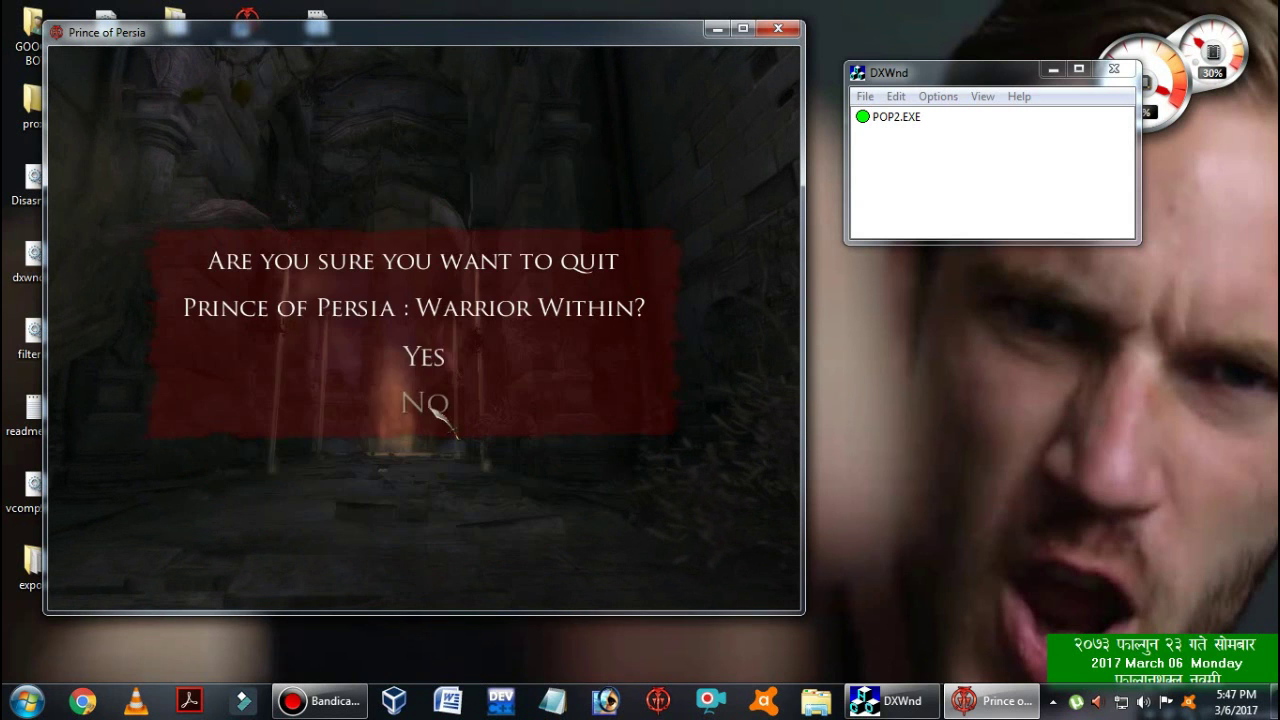
{"action": "left_click", "coordinate": [424, 356]}
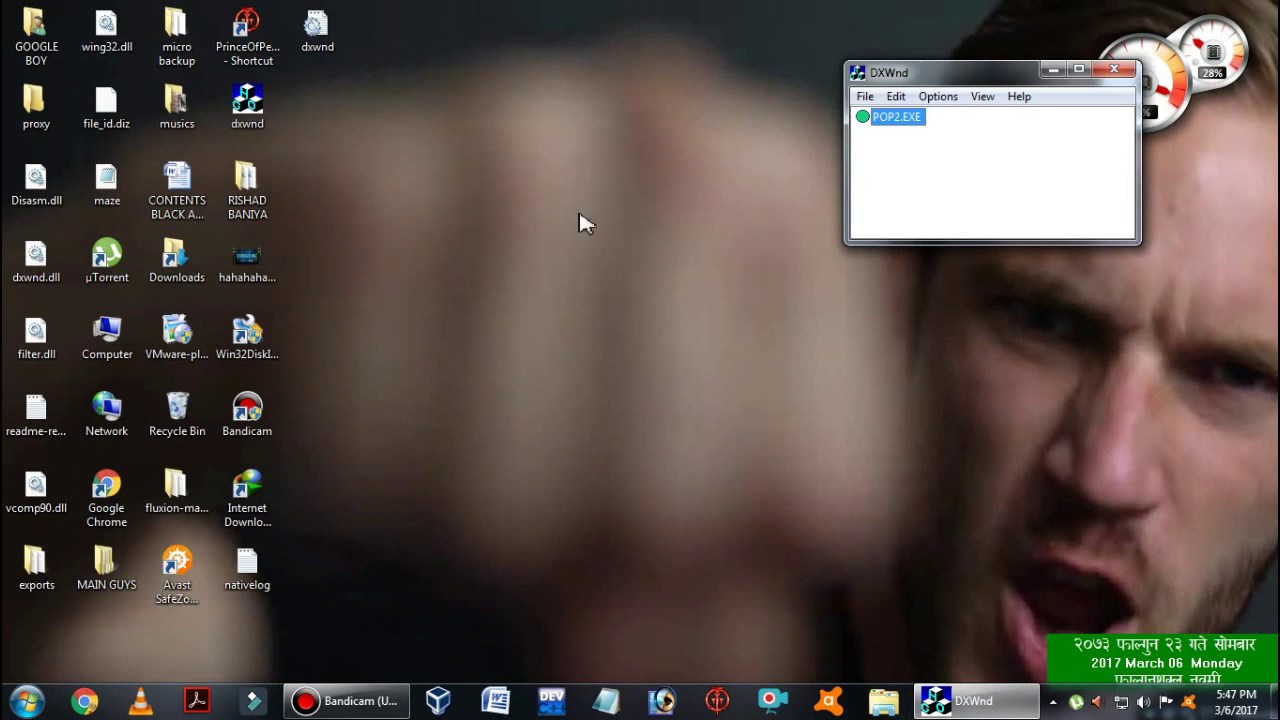
Close DXWnd, refresh the desktop, and save the changed task list
{"action": "left_click", "coordinate": [1118, 84]}
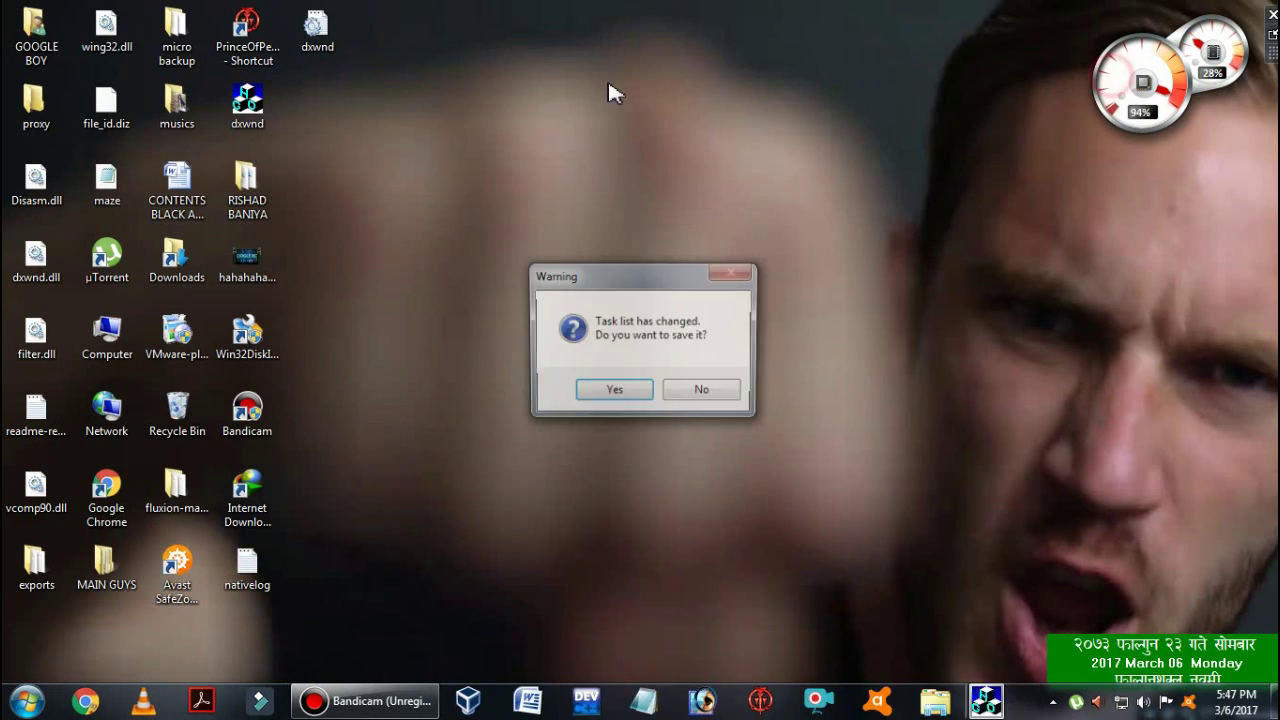
{"action": "right_click", "coordinate": [609, 91]}
{"action": "left_click", "coordinate": [645, 134]}
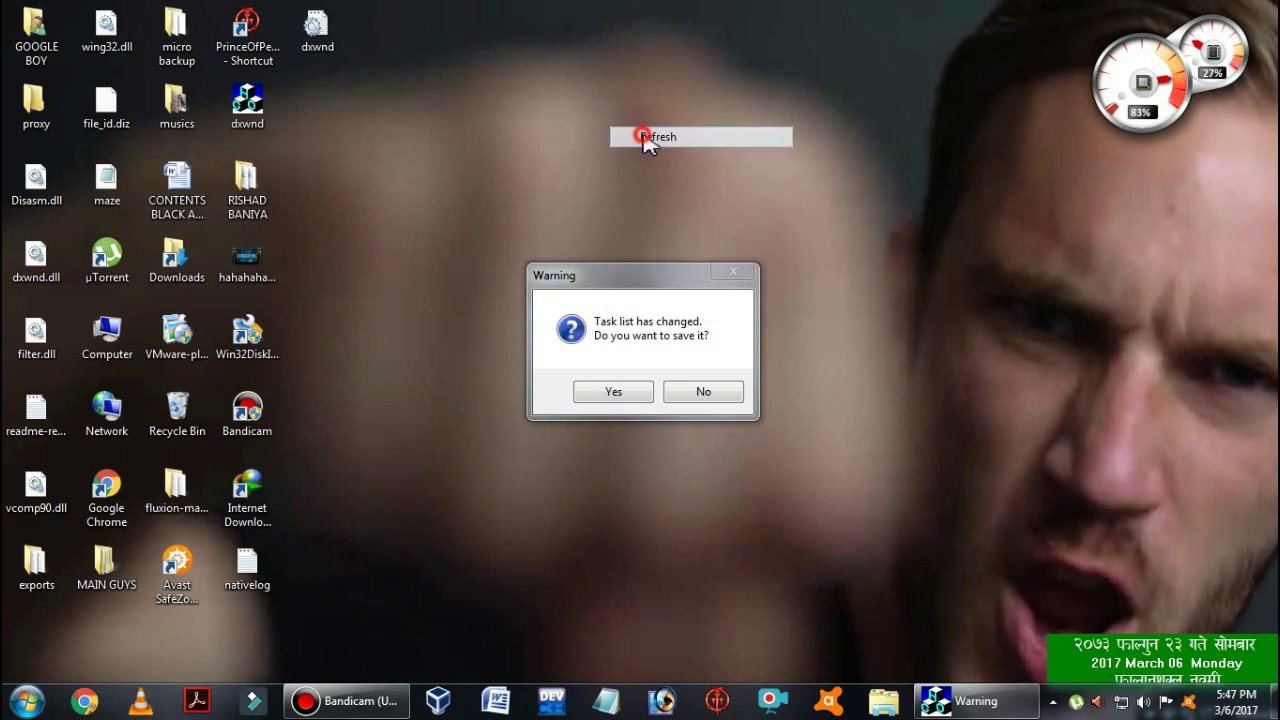
{"action": "left_click", "coordinate": [626, 391]}
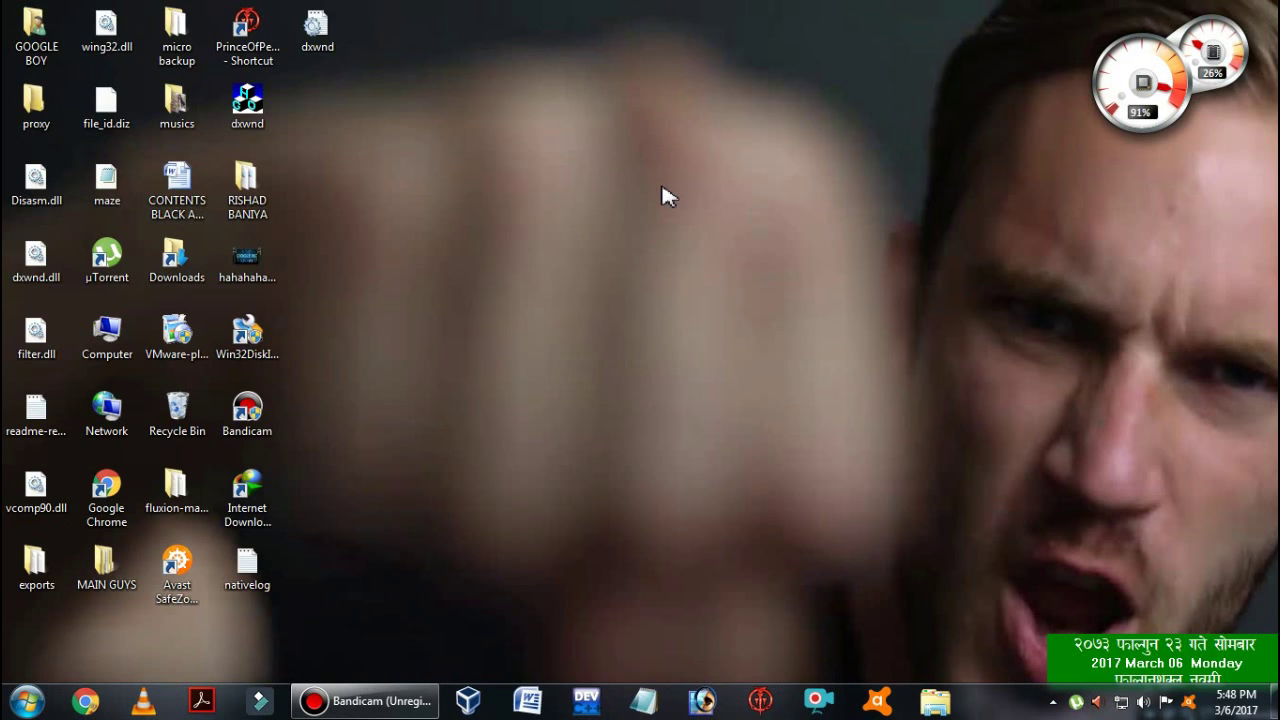